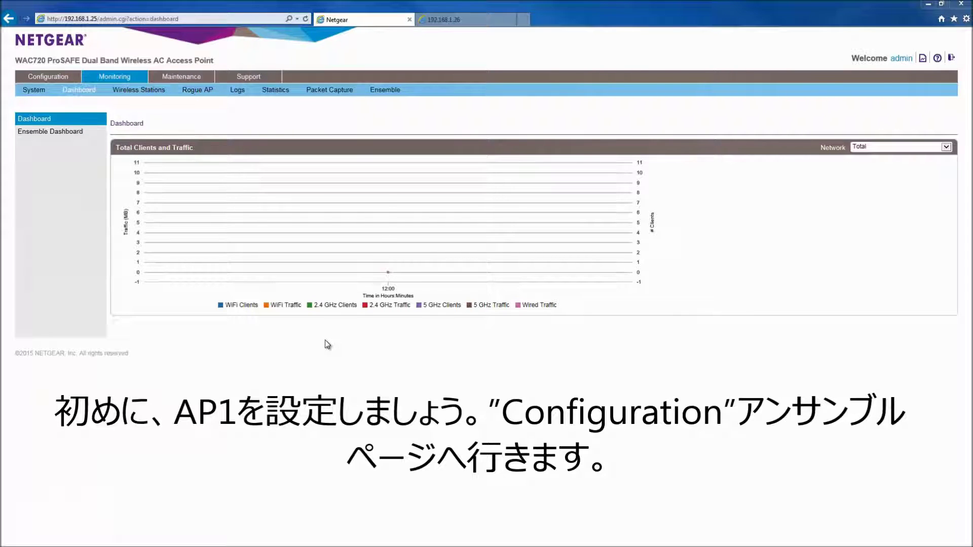
# On the first access point, start ensemble mode named 'test' with priority 10 and apply it
pyautogui.click(54, 78)
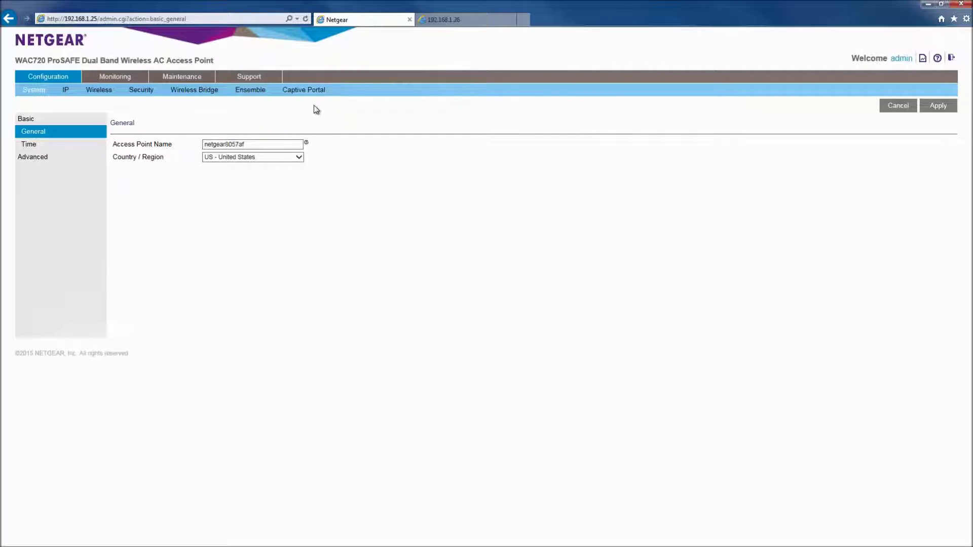
pyautogui.click(257, 95)
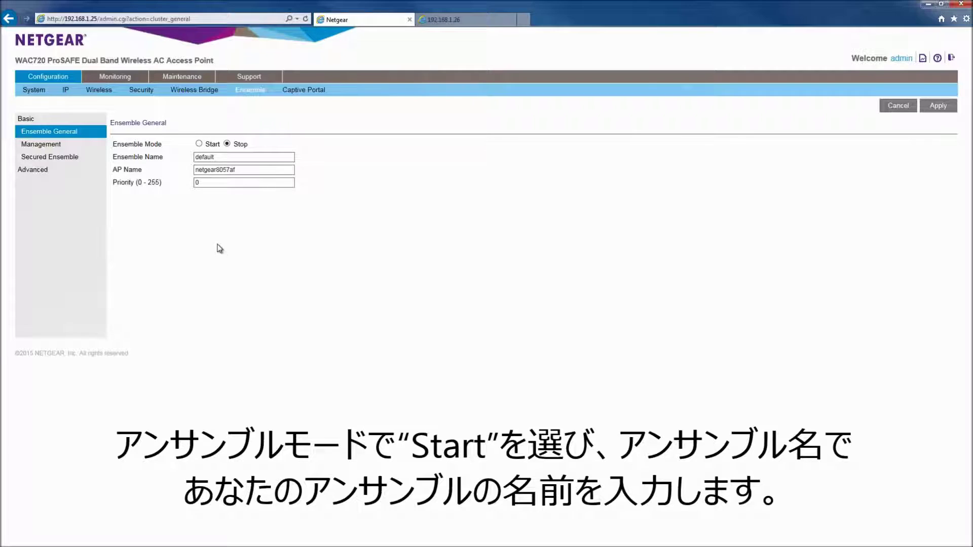
pyautogui.click(199, 144)
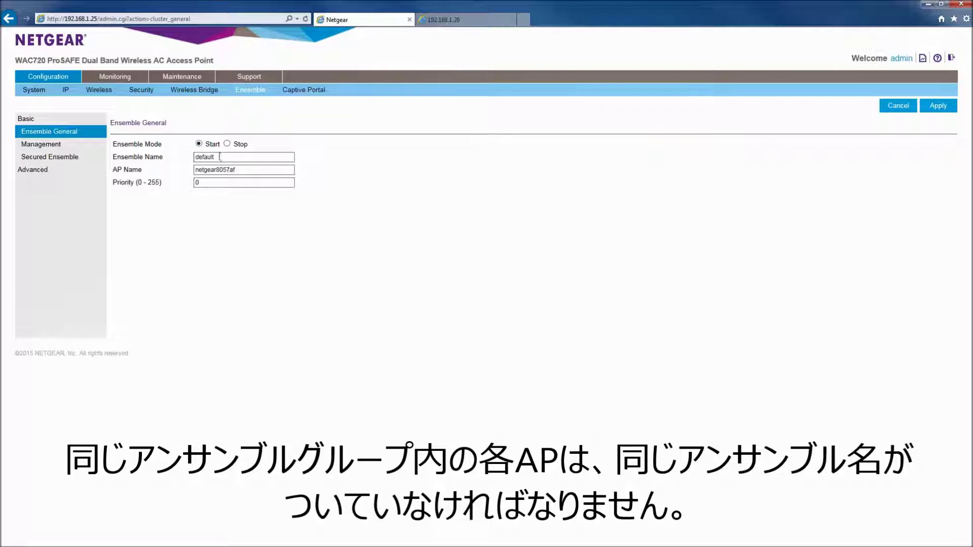
pyautogui.moveTo(221, 158); pyautogui.dragTo(185, 159)
pyautogui.write('test')
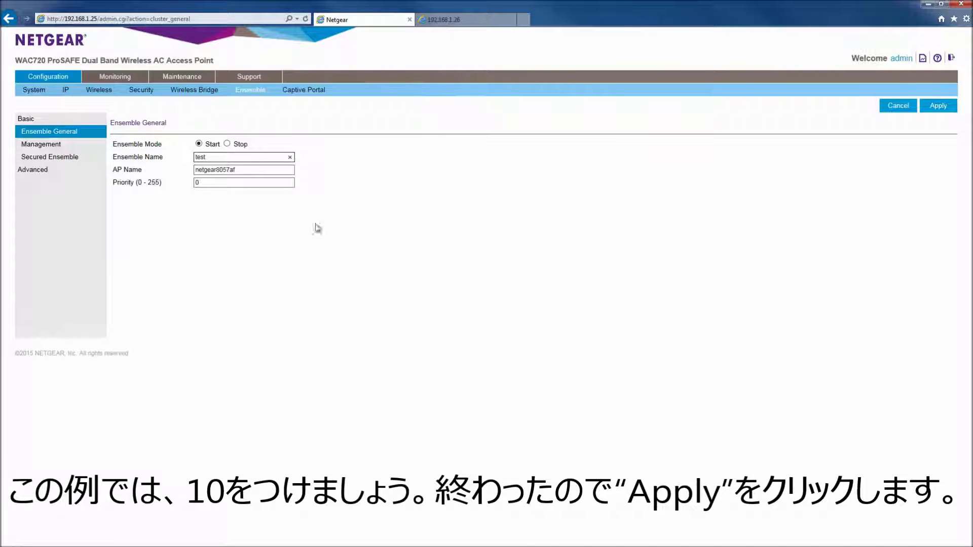
pyautogui.moveTo(215, 182); pyautogui.dragTo(182, 188)
pyautogui.write('1')
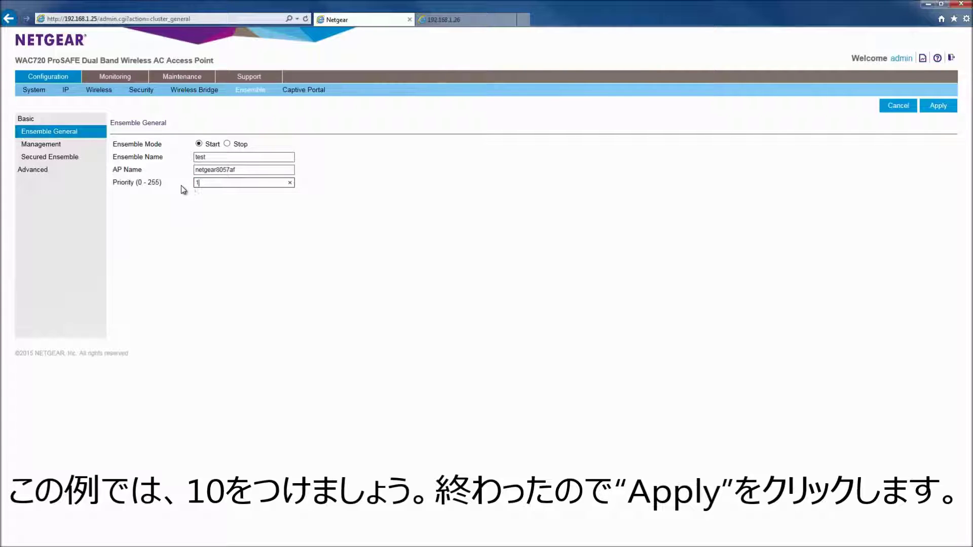
pyautogui.write('0')
pyautogui.click(347, 216)
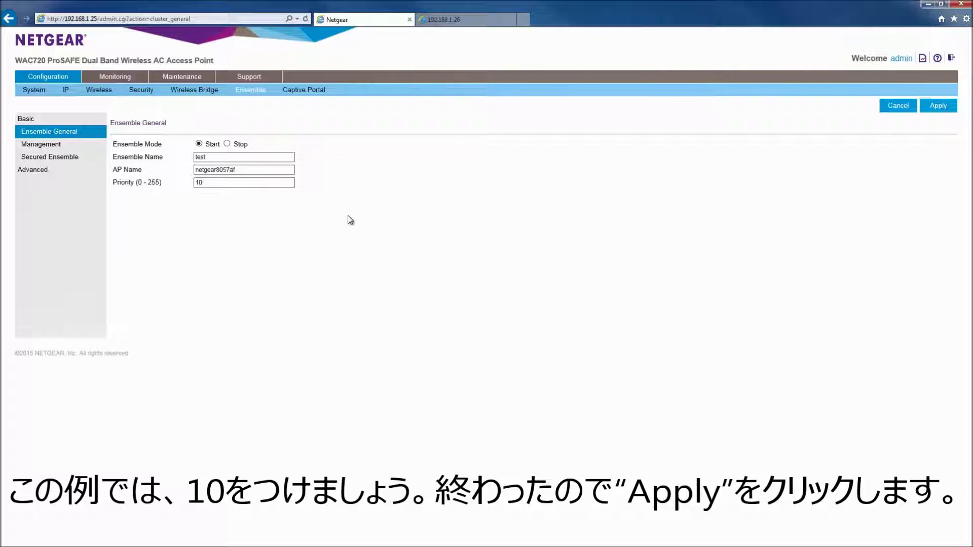
pyautogui.click(935, 105)
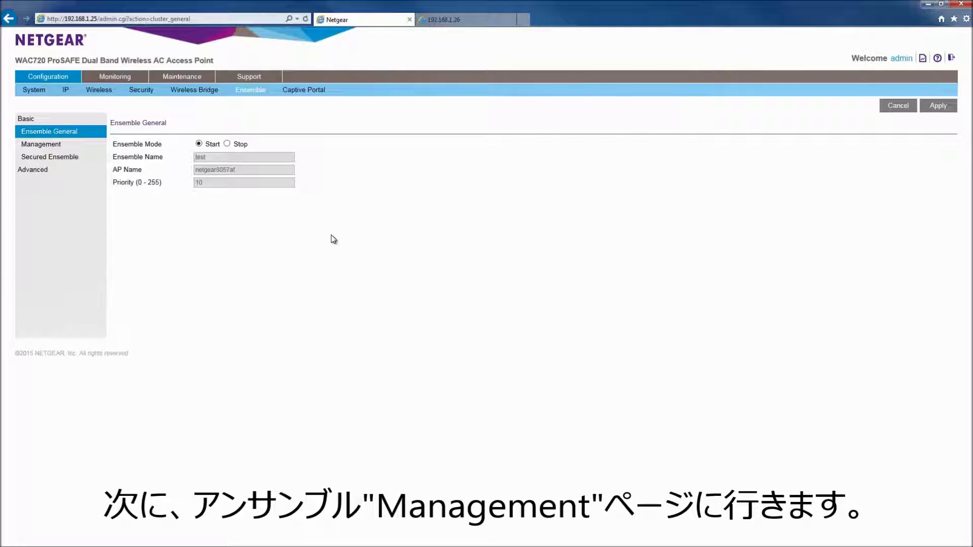
# Change the ensemble management IPv4 address from 0.0.0.0 to 192.168.1.99 and apply it
pyautogui.click(40, 150)
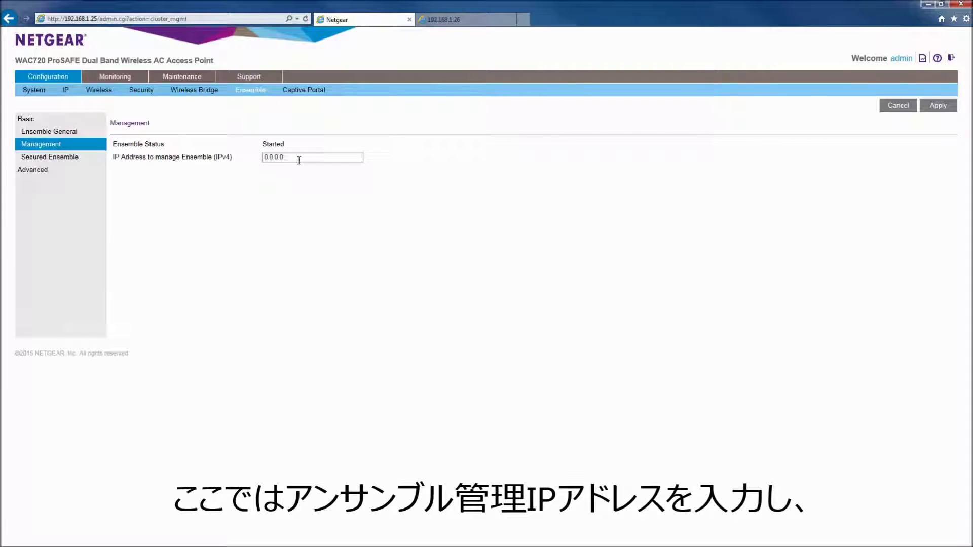
pyautogui.moveTo(311, 158); pyautogui.dragTo(233, 167)
pyautogui.write('192.168.1')
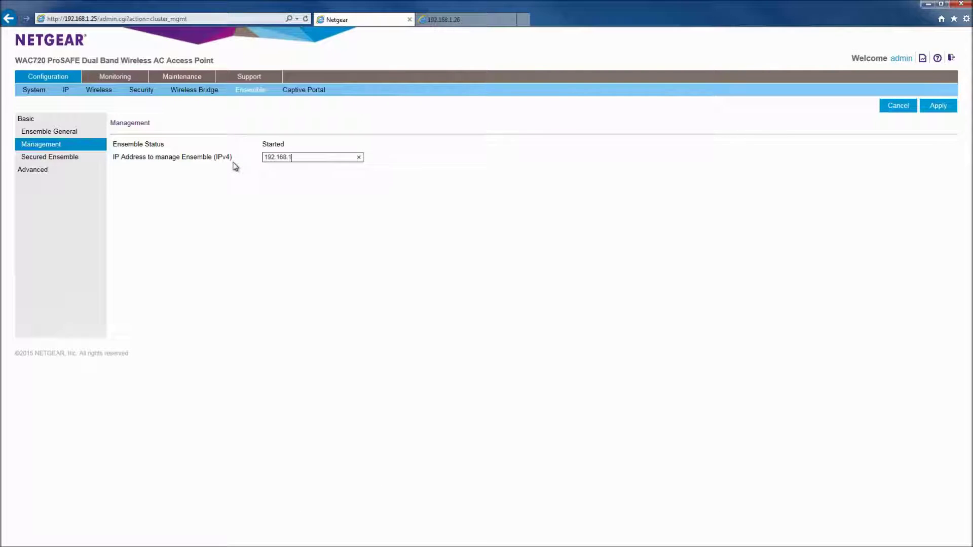
pyautogui.write('.99')
pyautogui.click(938, 106)
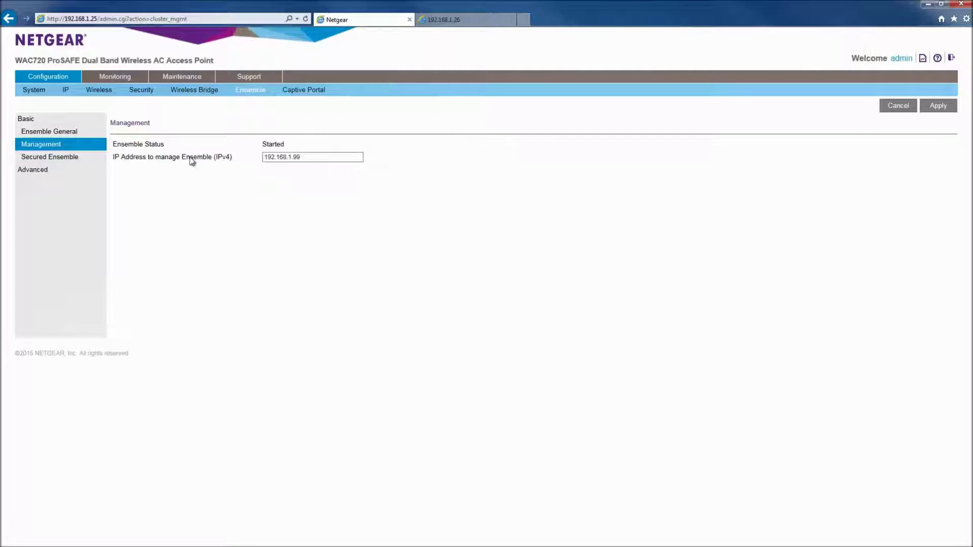
pyautogui.click(65, 159)
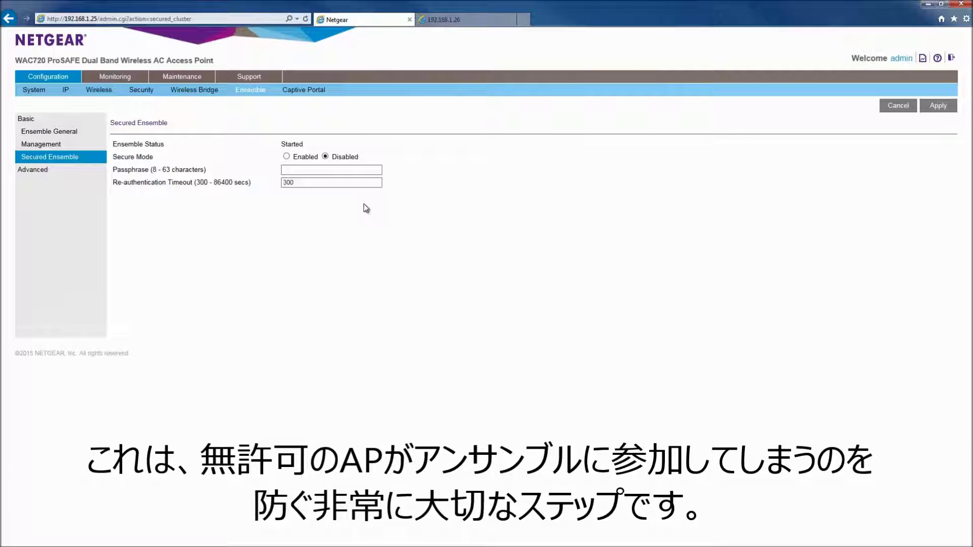
# Enable Secured Ensemble with a passphrase, confirm the warning, and go to Advanced channel assignment
pyautogui.click(286, 156)
pyautogui.click(310, 171)
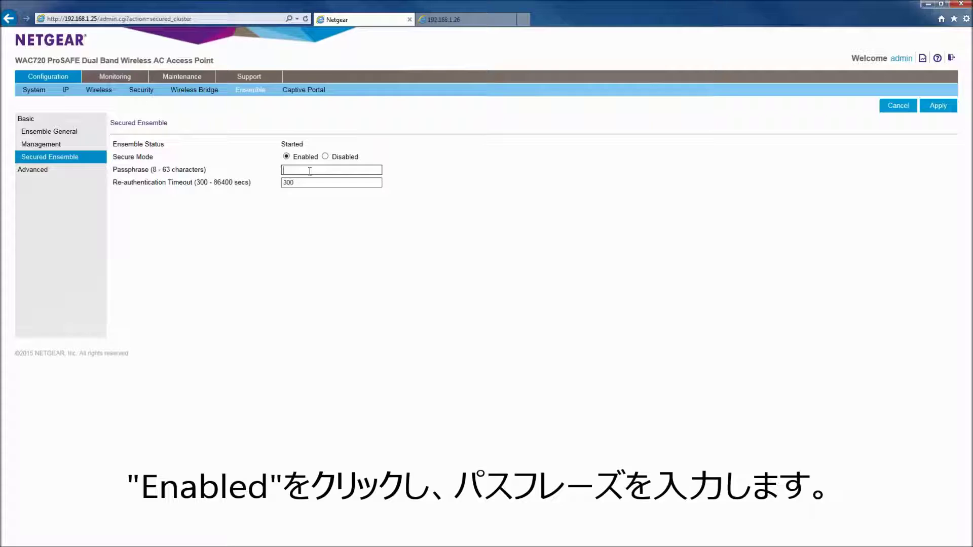
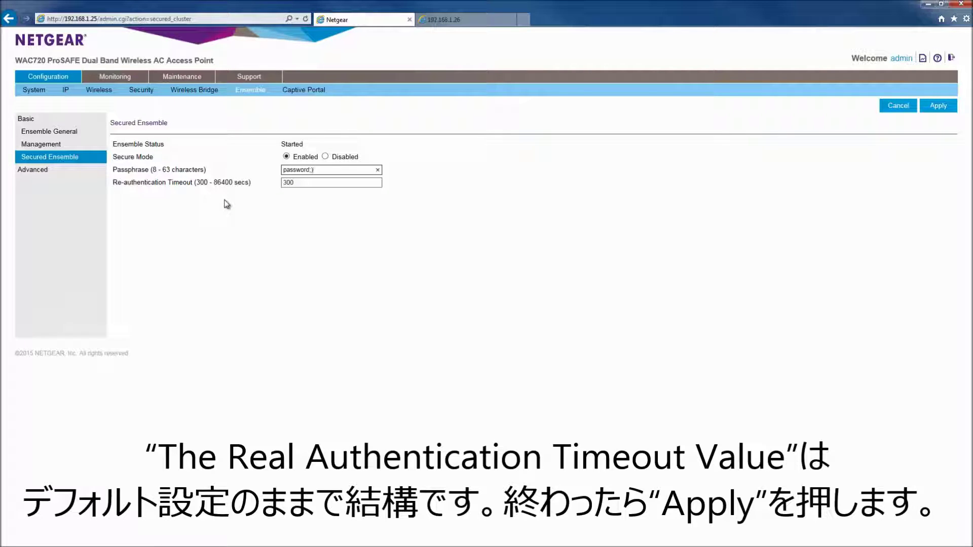
pyautogui.click(931, 106)
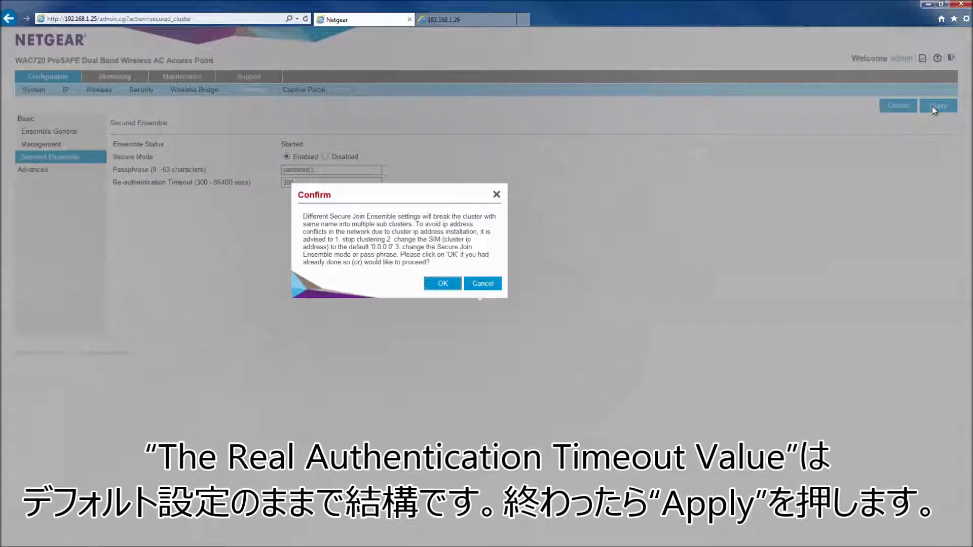
pyautogui.click(438, 287)
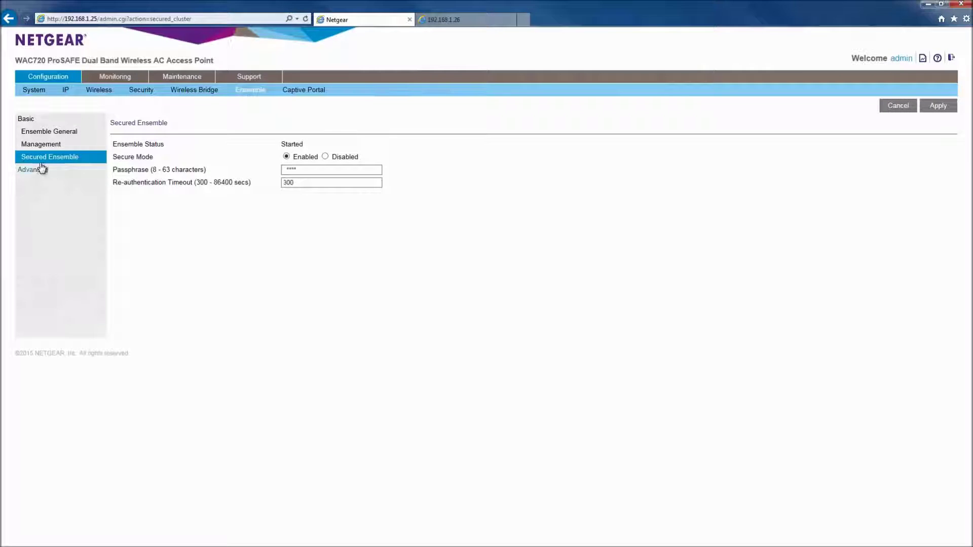
pyautogui.click(37, 170)
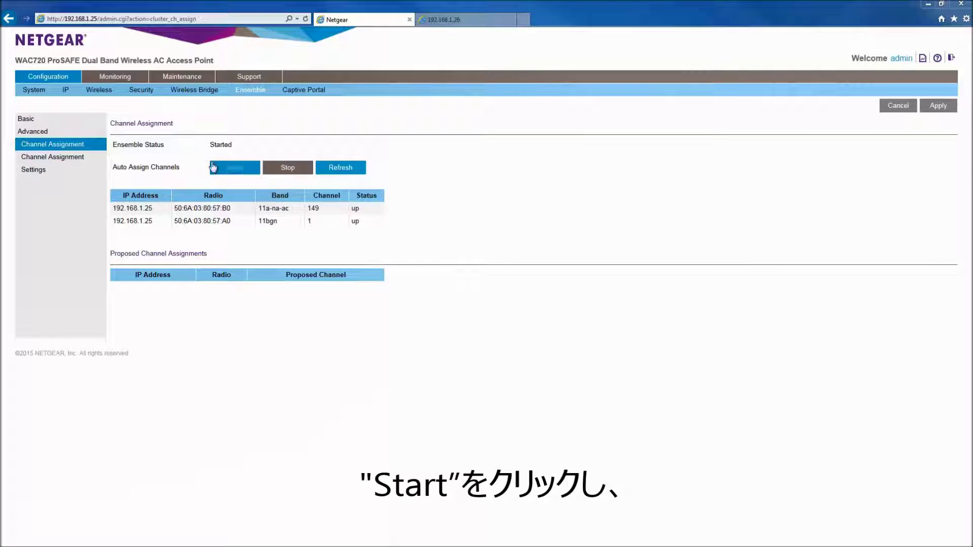
# Auto-assign ensemble channels so the radios move from 149 and 1 to 36 and 6
pyautogui.click(232, 168)
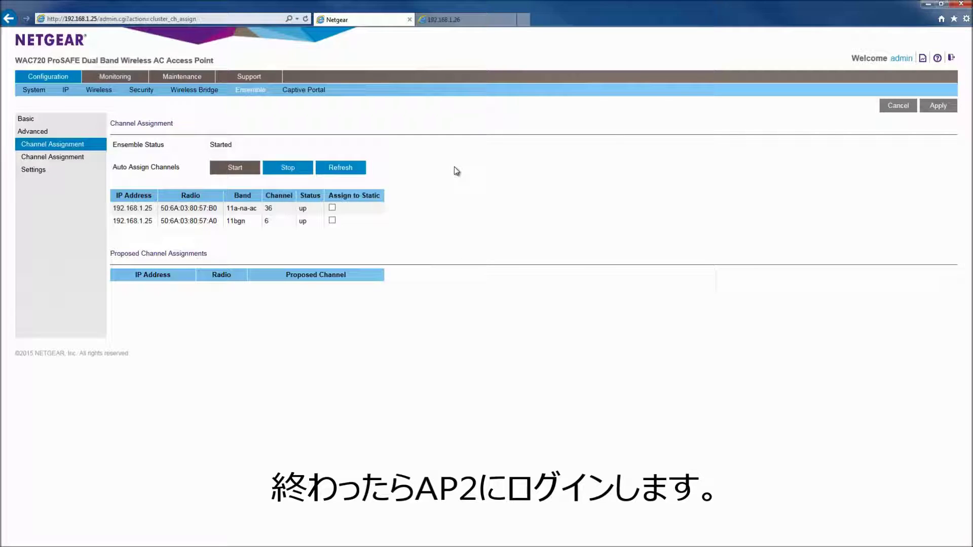
pyautogui.click(445, 23)
pyautogui.write('adm')
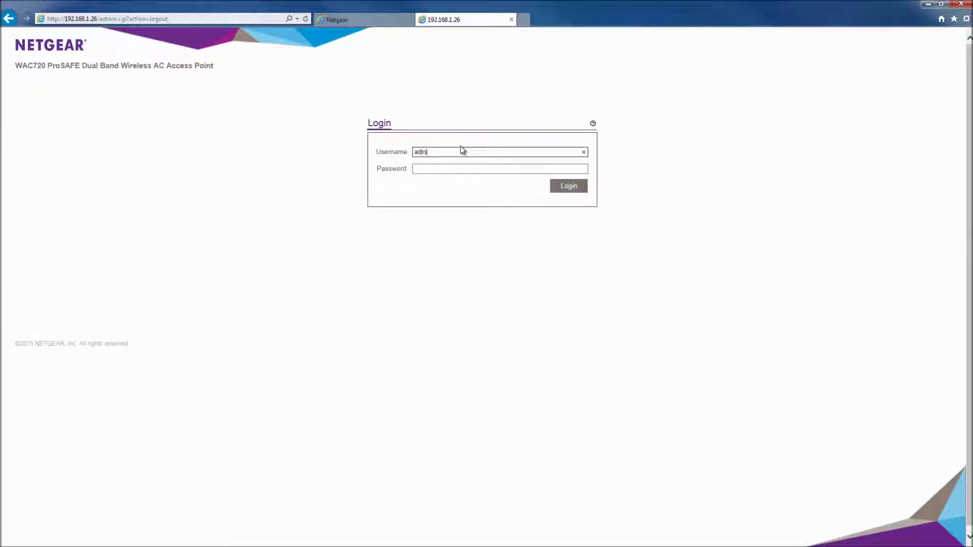
pyautogui.write('in')
# Log in to the second access point and go to its Ensemble General settings
pyautogui.press('Tab')
pyautogui.write('password')
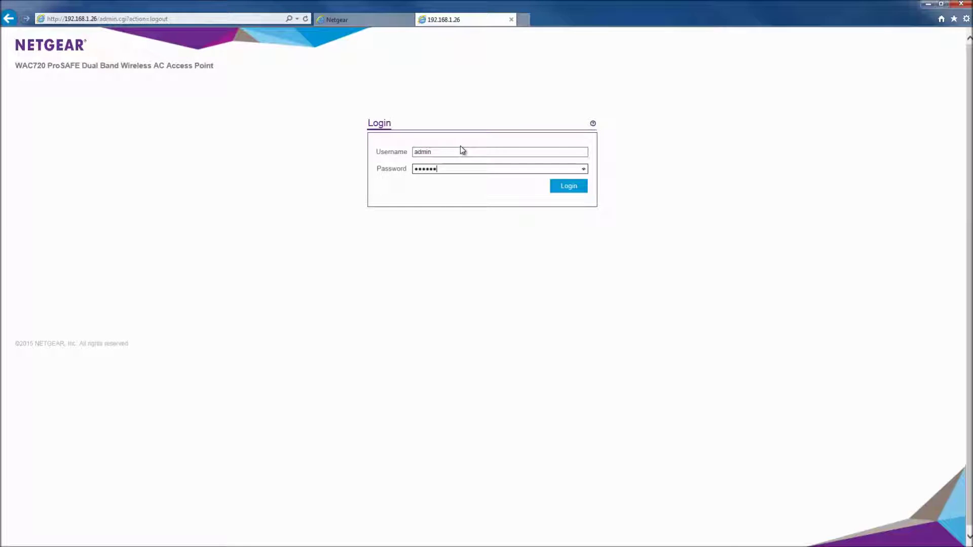
pyautogui.press('Return')
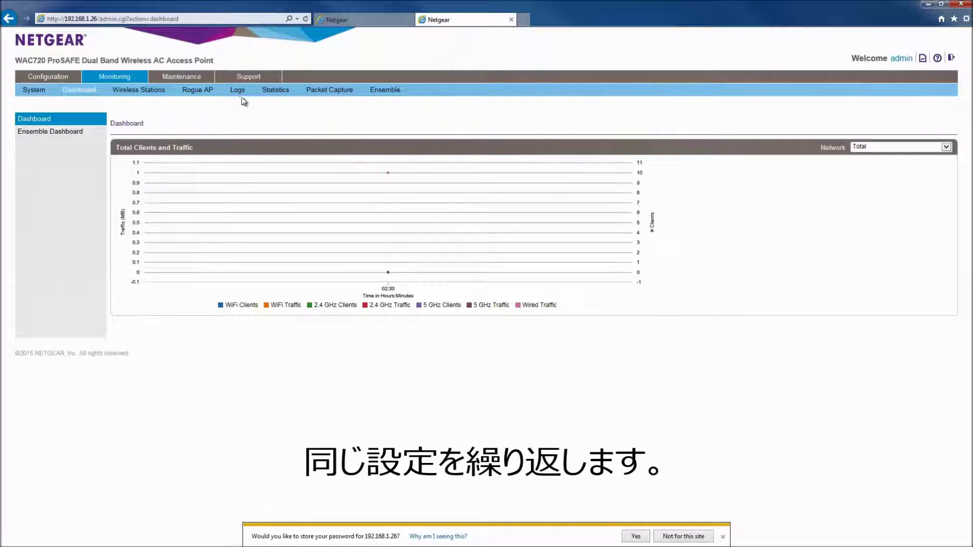
pyautogui.click(53, 77)
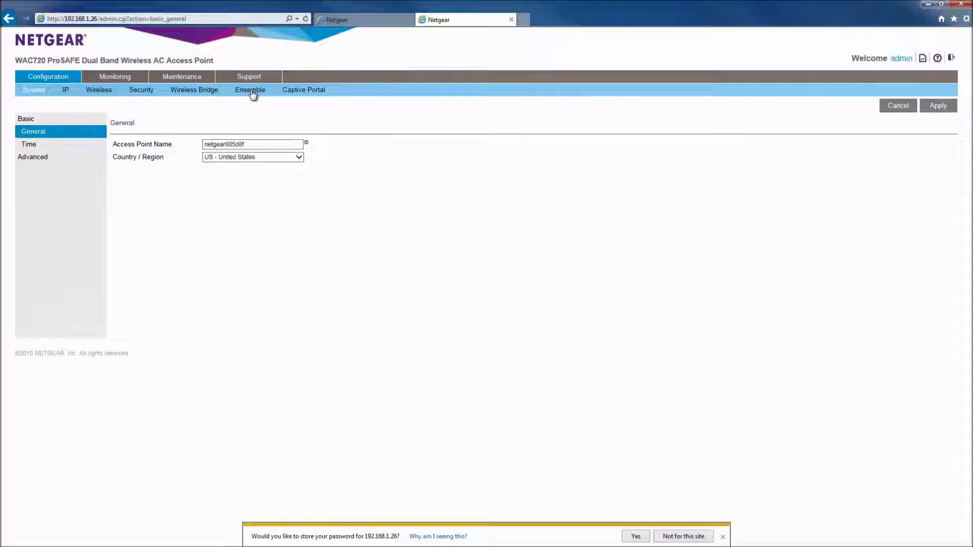
pyautogui.click(251, 92)
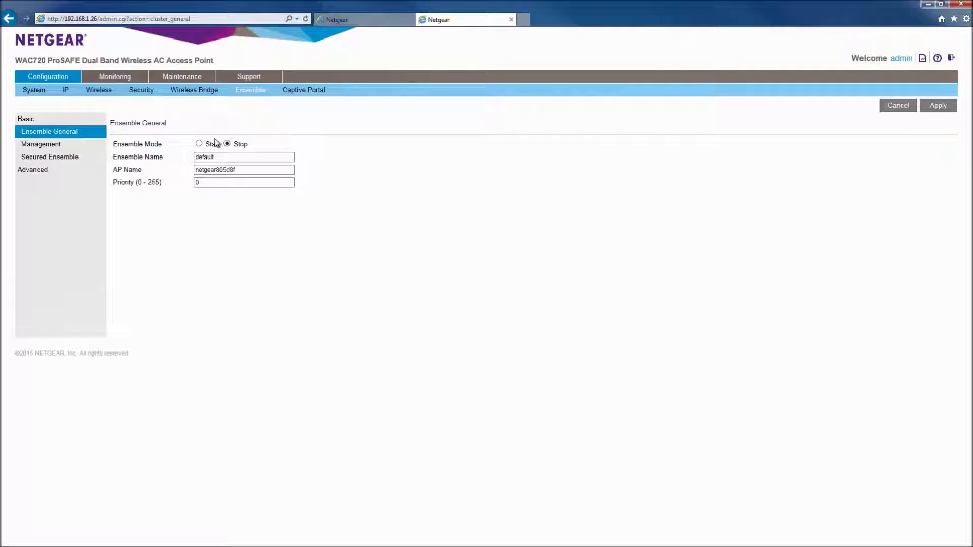
# On the second access point, start ensemble 'test' with priority 9 and apply it
pyautogui.click(198, 144)
pyautogui.moveTo(215, 157); pyautogui.dragTo(170, 158)
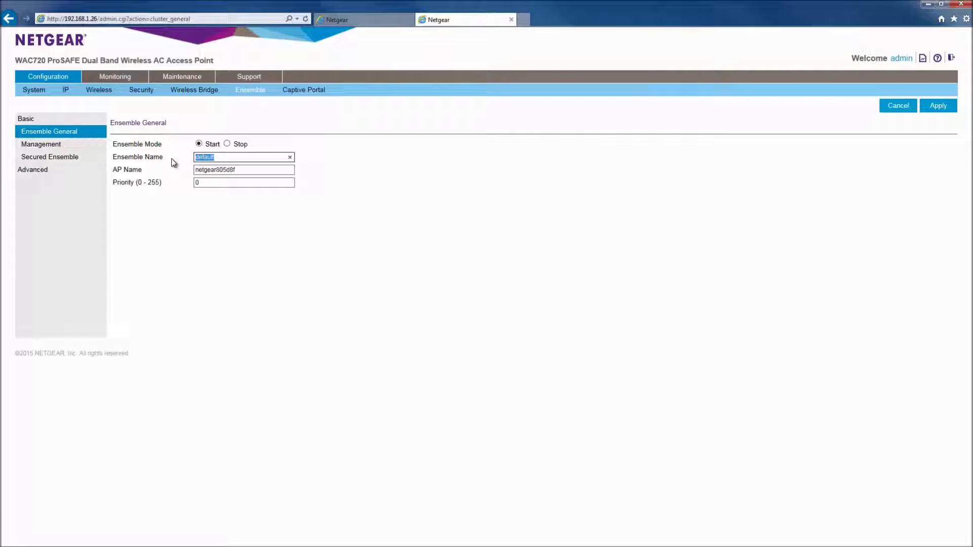
pyautogui.write('test')
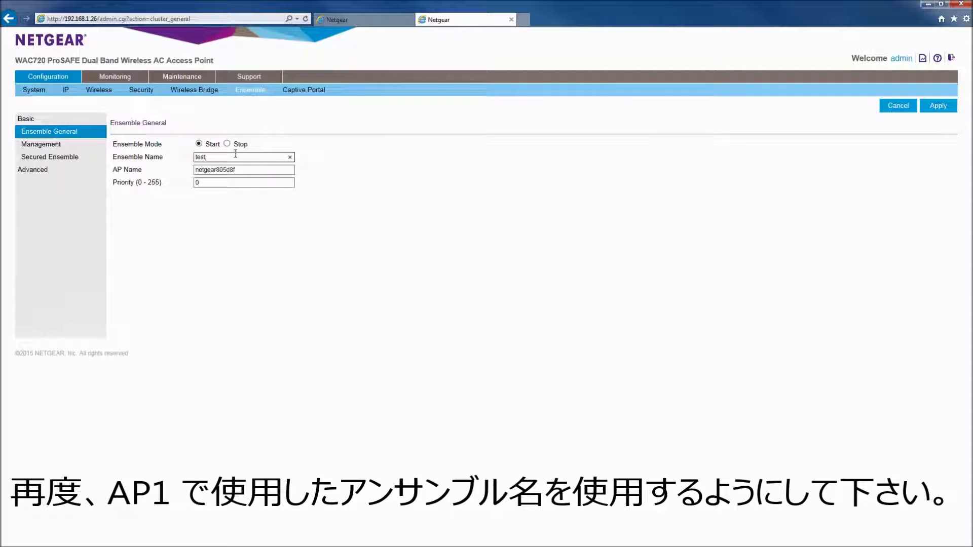
pyautogui.doubleClick(201, 158)
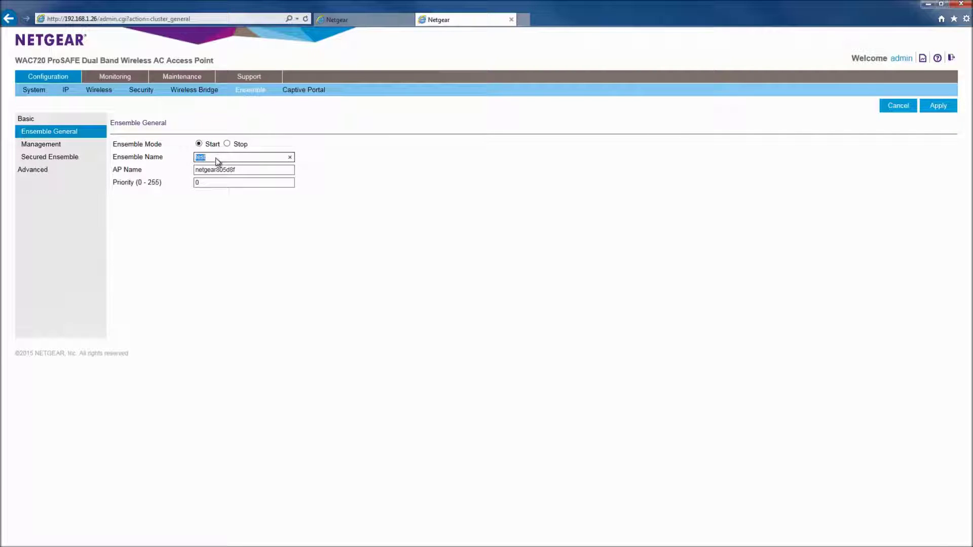
pyautogui.press('Tab')
pyautogui.press('Tab')
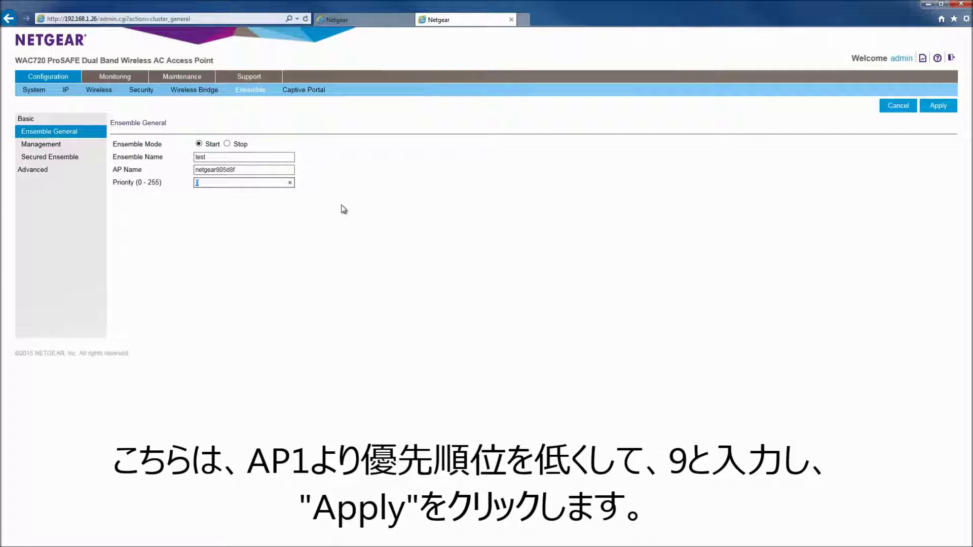
pyautogui.write('9')
pyautogui.click(938, 109)
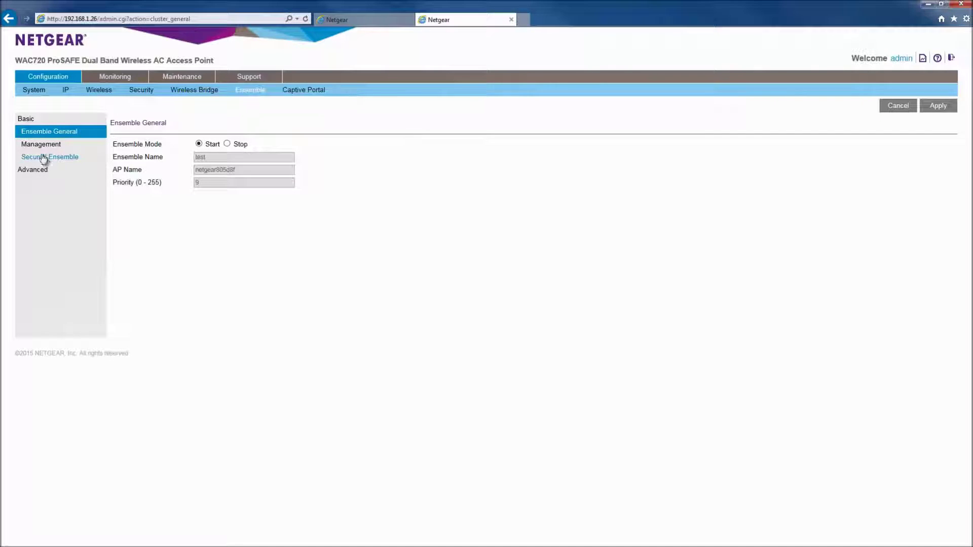
pyautogui.click(38, 144)
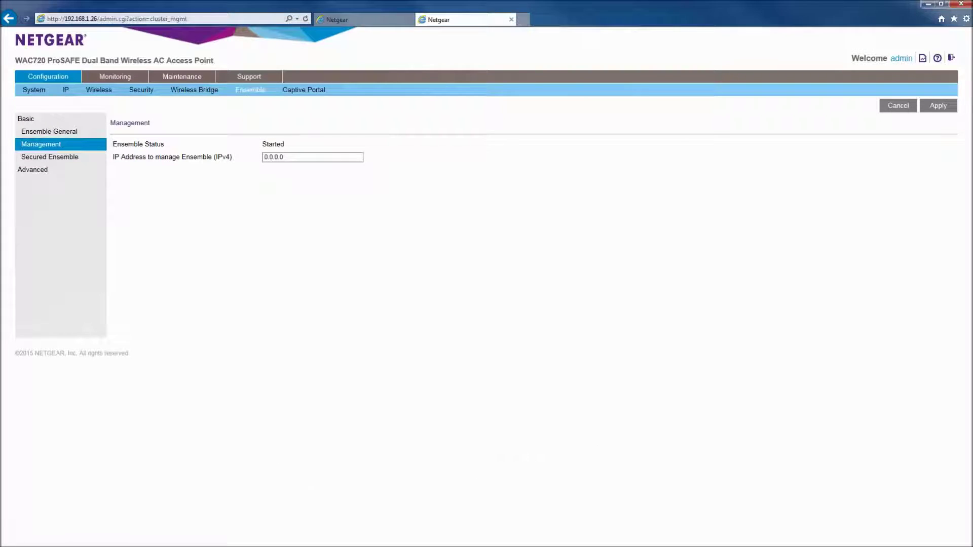
# Replace the management address 0.0.0.0 with 192.168.1.99 and apply it
pyautogui.moveTo(286, 158); pyautogui.dragTo(253, 161)
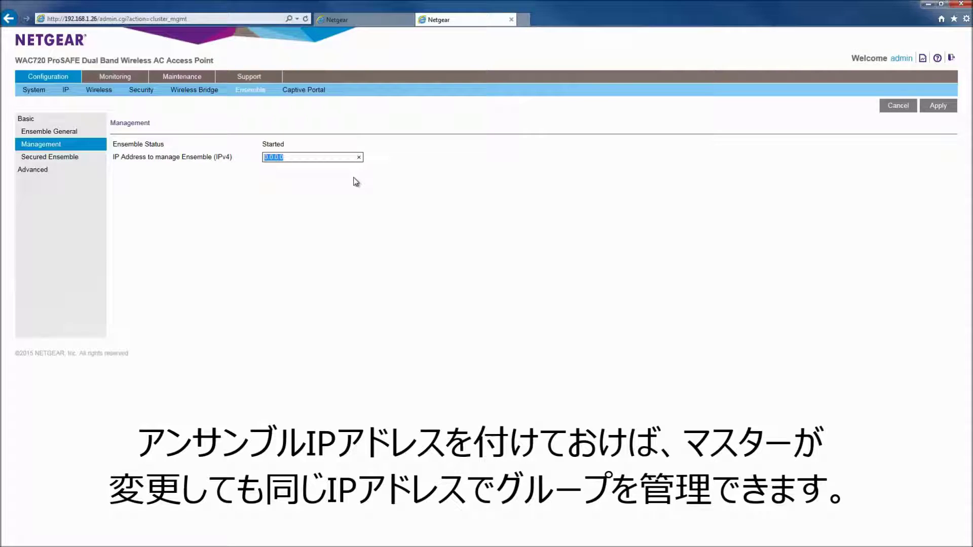
pyautogui.write('192.1')
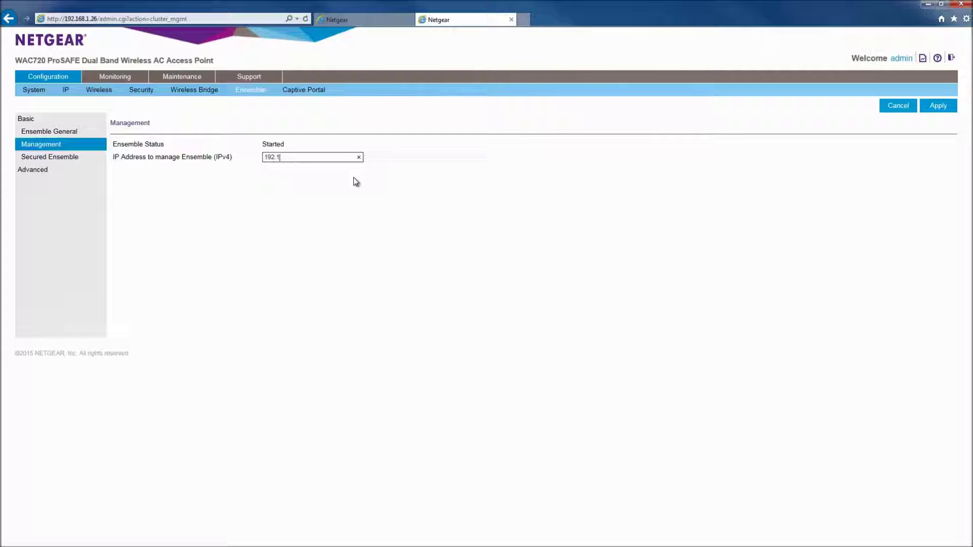
pyautogui.write('68.1.99')
pyautogui.click(934, 109)
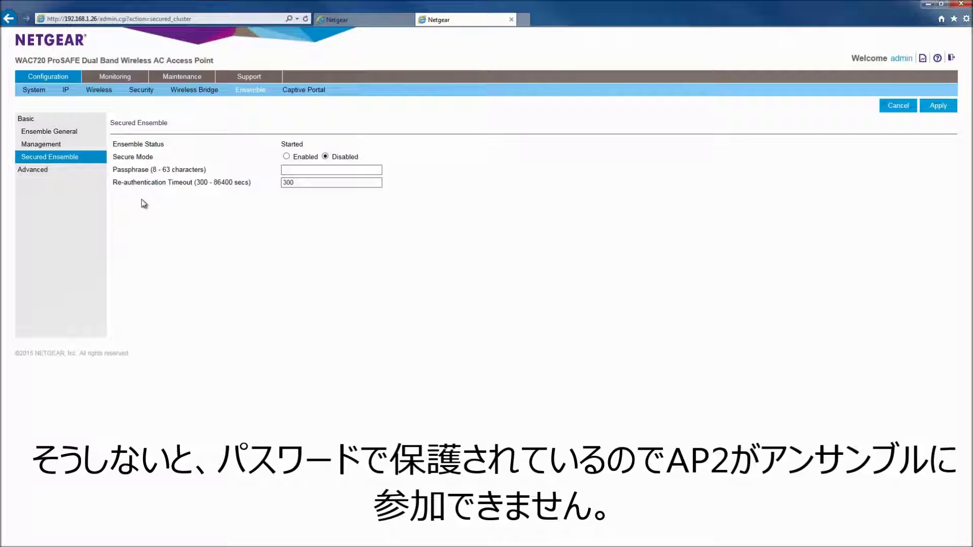
pyautogui.click(287, 157)
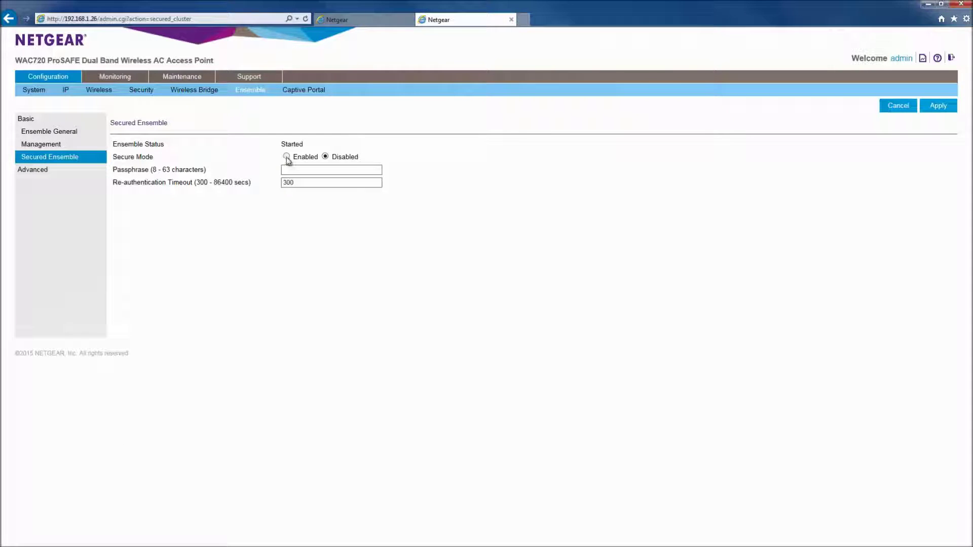
pyautogui.click(290, 168)
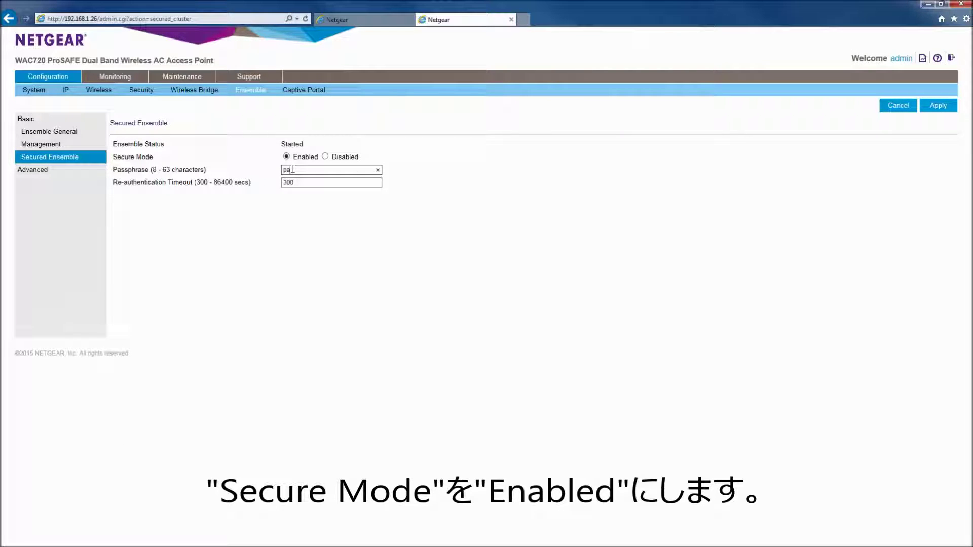
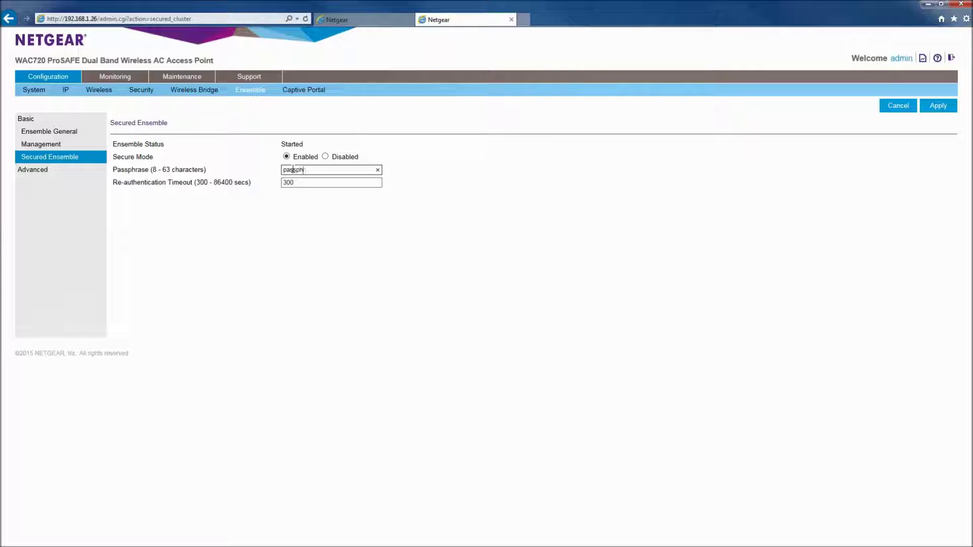
pyautogui.click(429, 237)
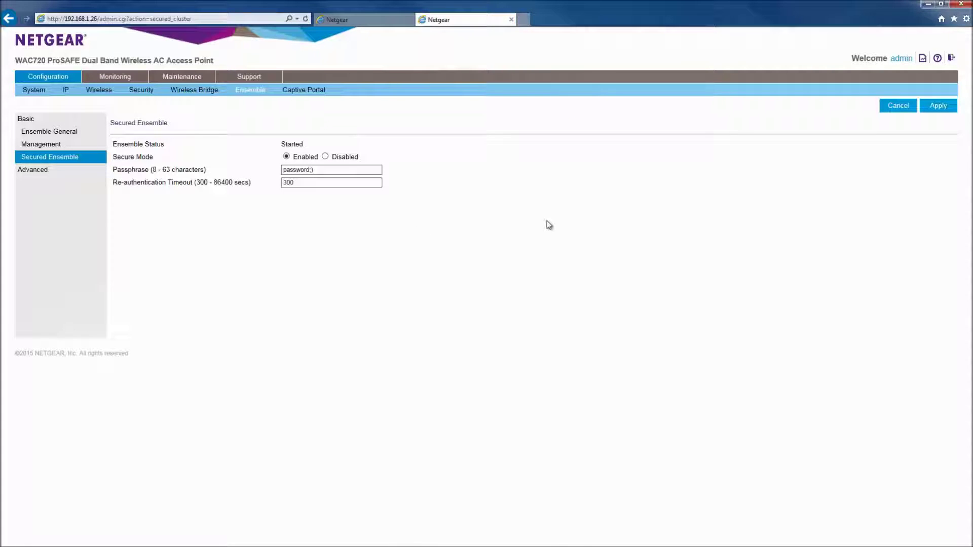
pyautogui.click(937, 106)
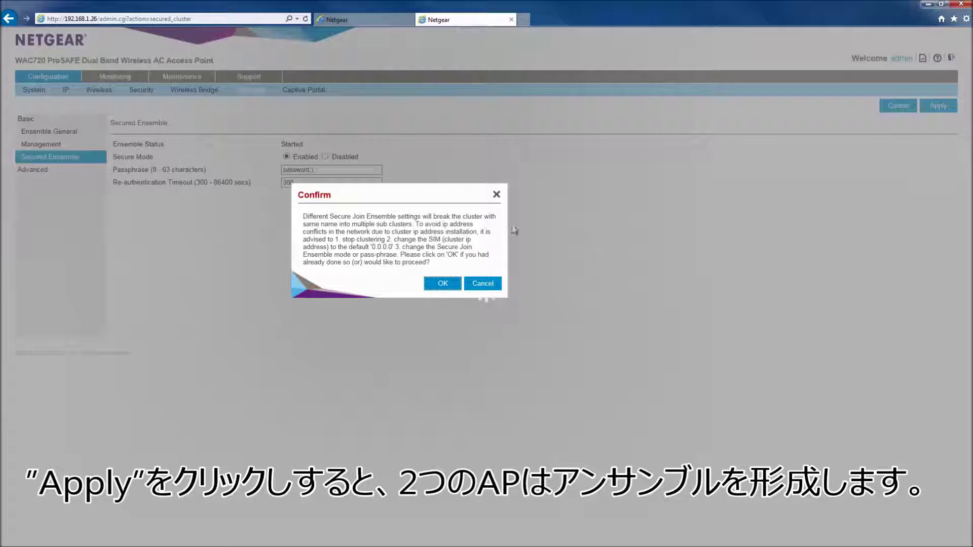
pyautogui.click(447, 284)
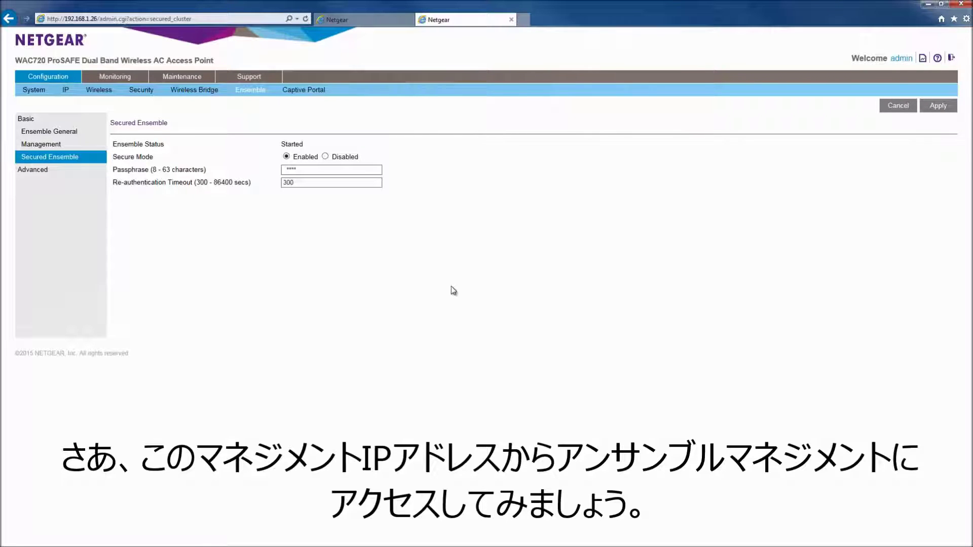
# In a new tab, log in as admin at 192.168.1.99, ending the other active session
pyautogui.click(523, 20)
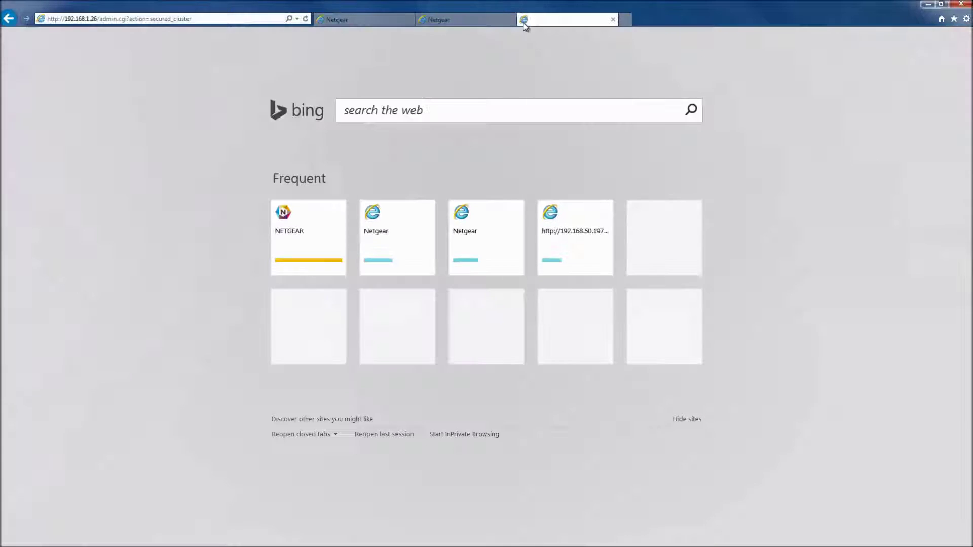
pyautogui.write('192.168.')
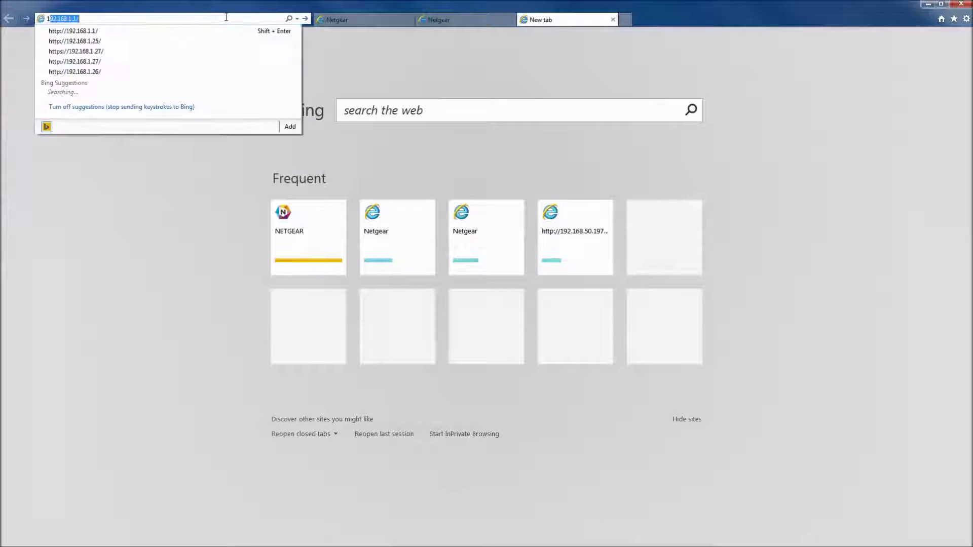
pyautogui.write('1.99/')
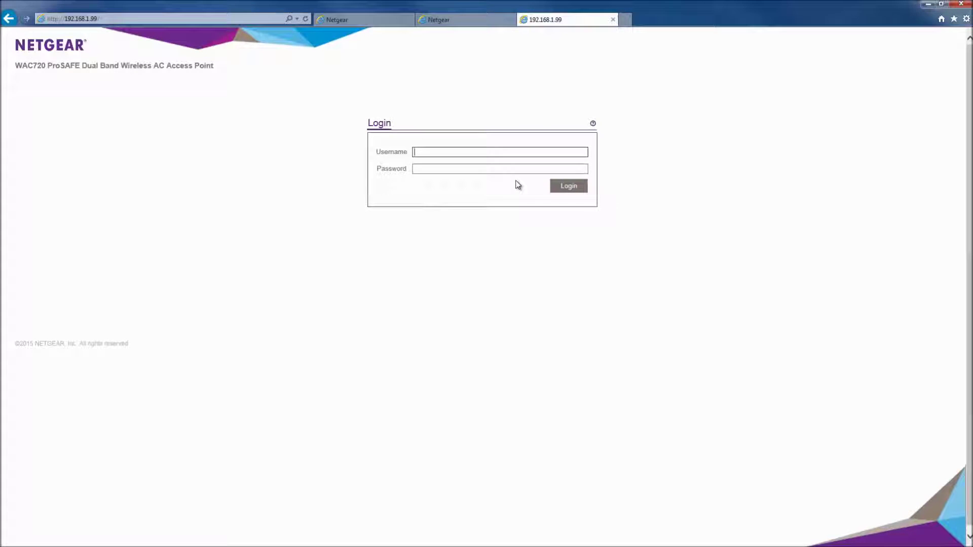
pyautogui.click(511, 152)
pyautogui.press('Tab')
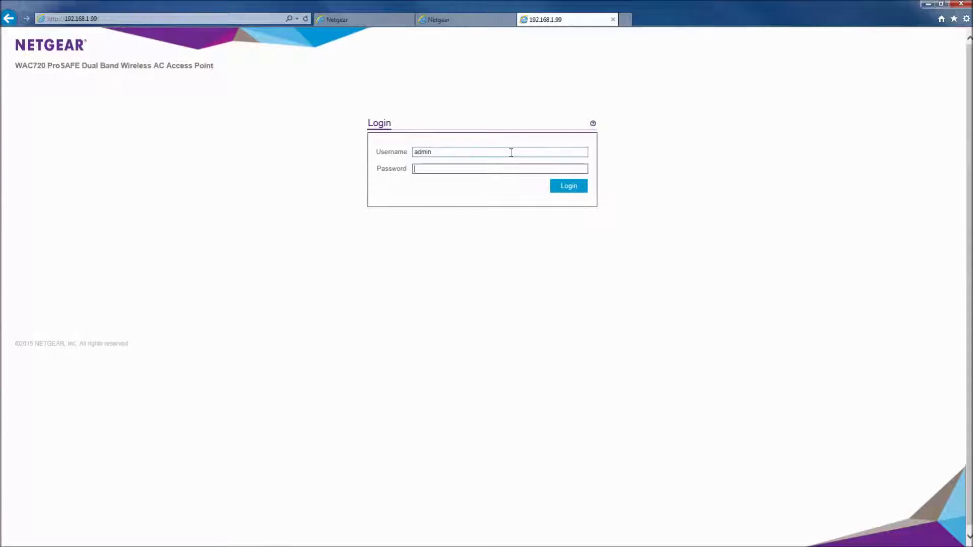
pyautogui.write('pass')
pyautogui.write('wor')
pyautogui.click(566, 190)
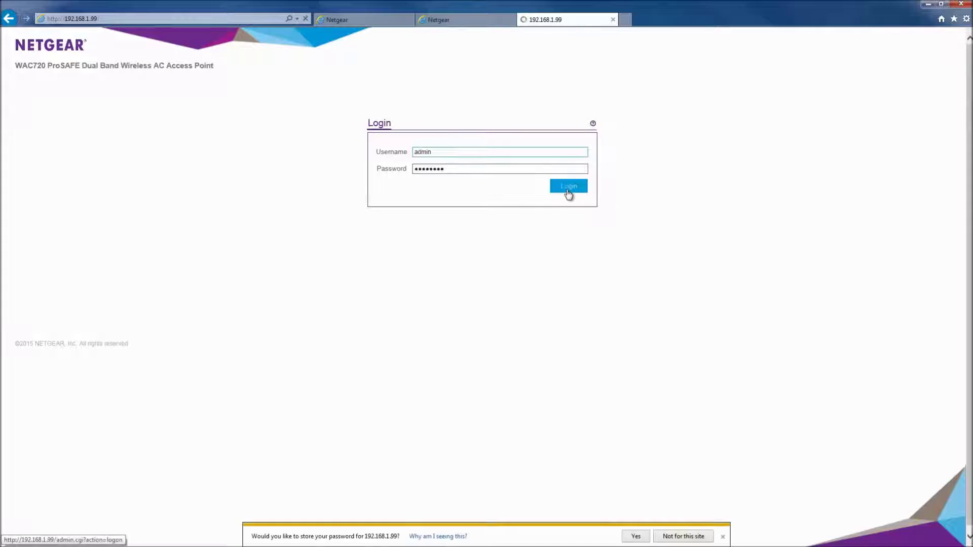
pyautogui.click(687, 535)
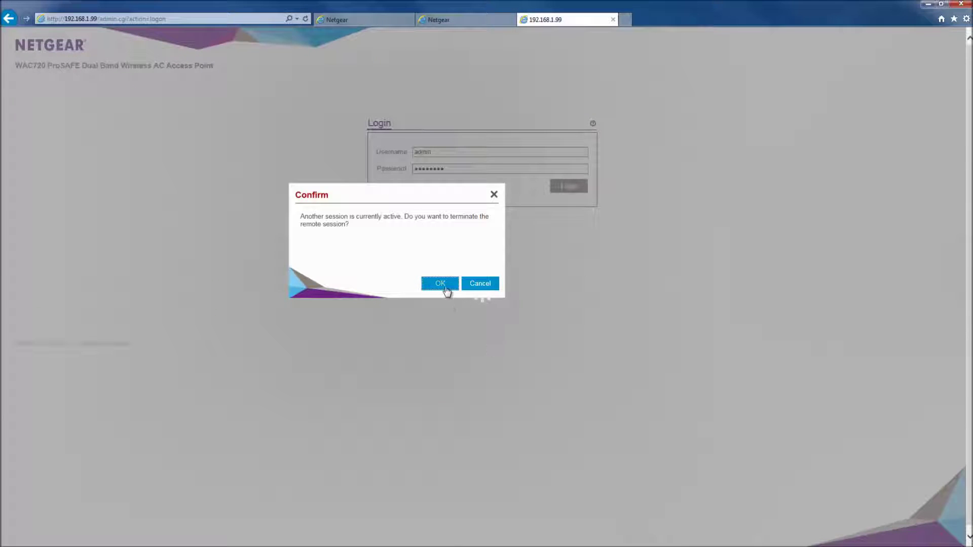
pyautogui.click(445, 287)
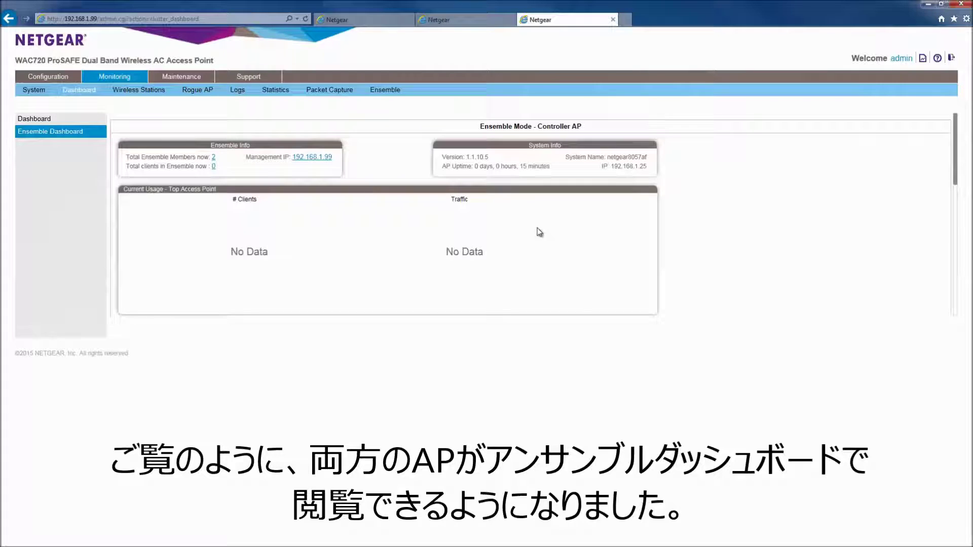
# Verify both WAC720s are listed as connected members with priorities 9 and 10
pyautogui.click(214, 158)
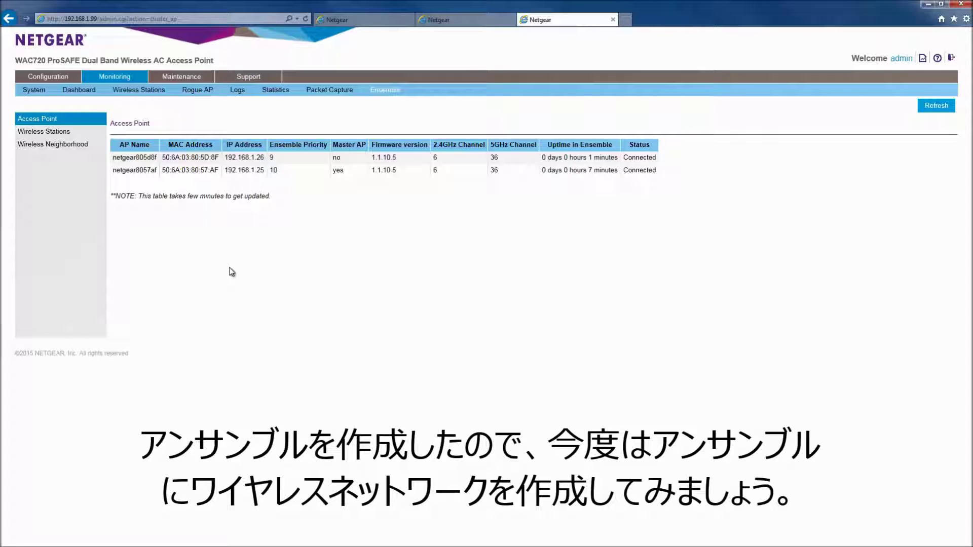
pyautogui.click(59, 77)
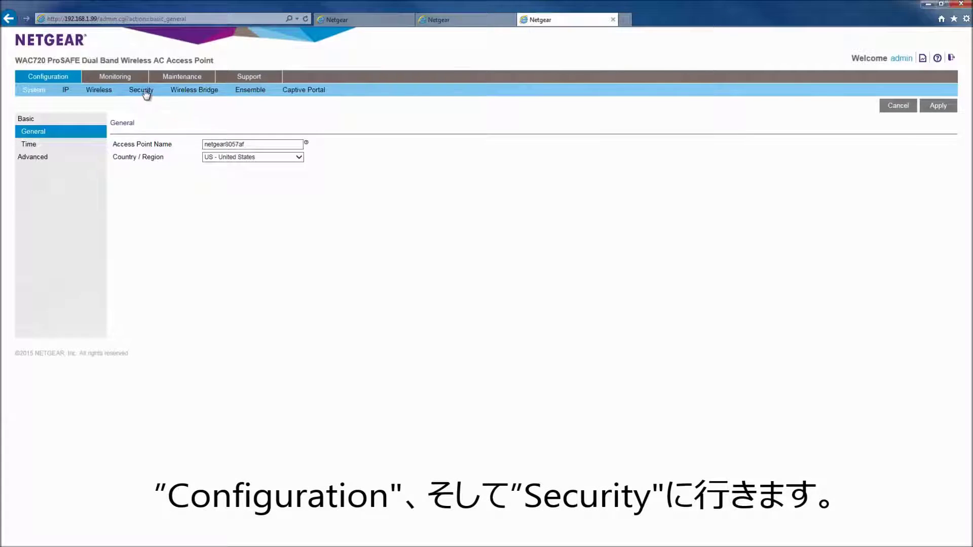
# From the Security page, open 5 GHz profile 0 NETGEAR (SSID NETGEAR_11ac) for editing
pyautogui.click(143, 89)
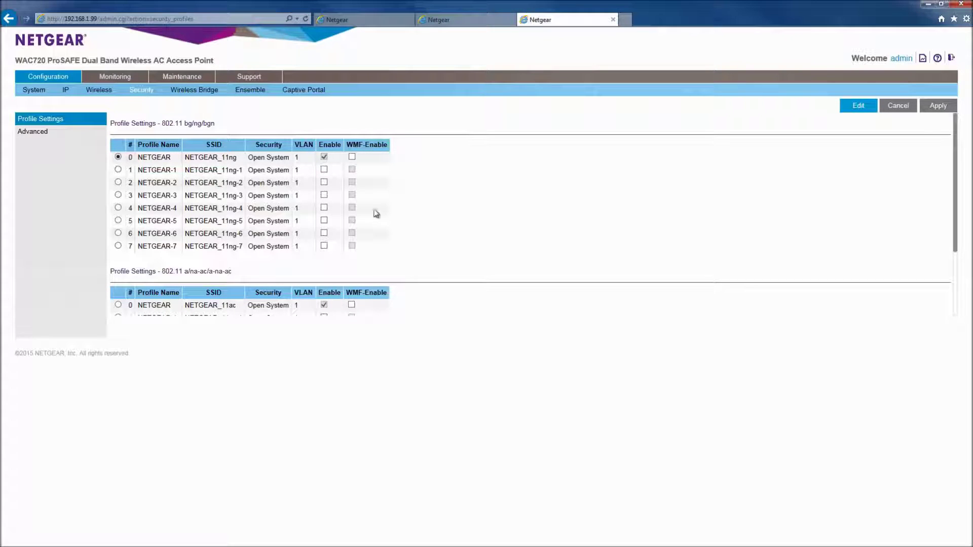
pyautogui.moveTo(955, 217); pyautogui.dragTo(955, 278)
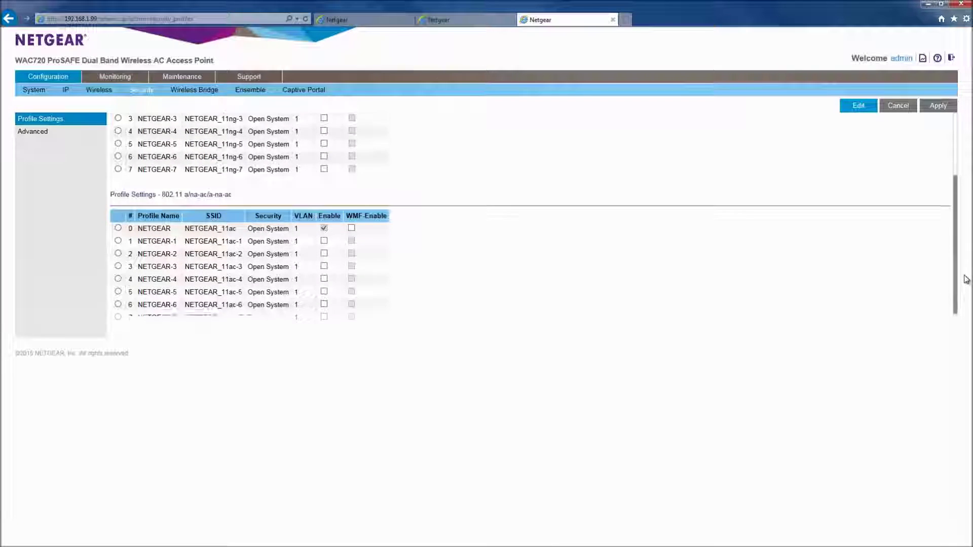
pyautogui.click(118, 215)
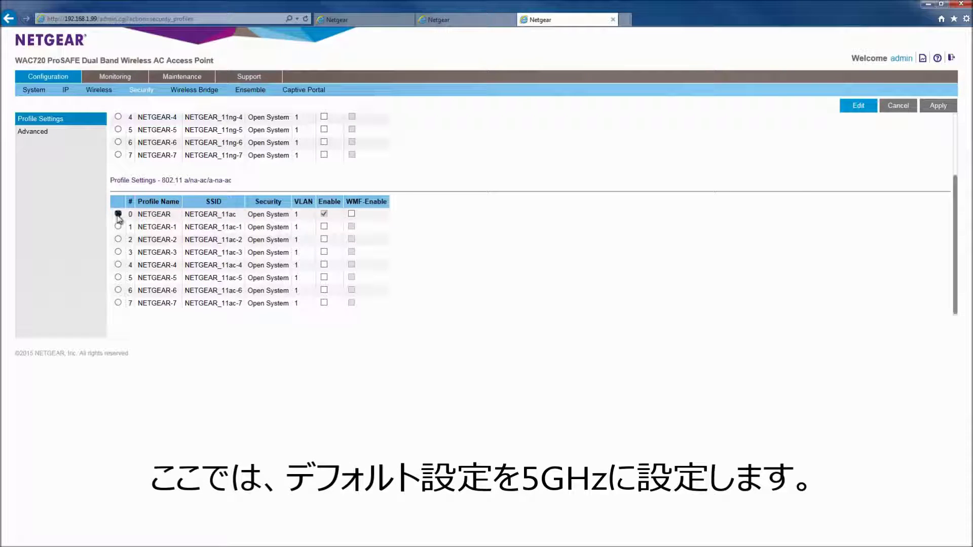
pyautogui.click(859, 107)
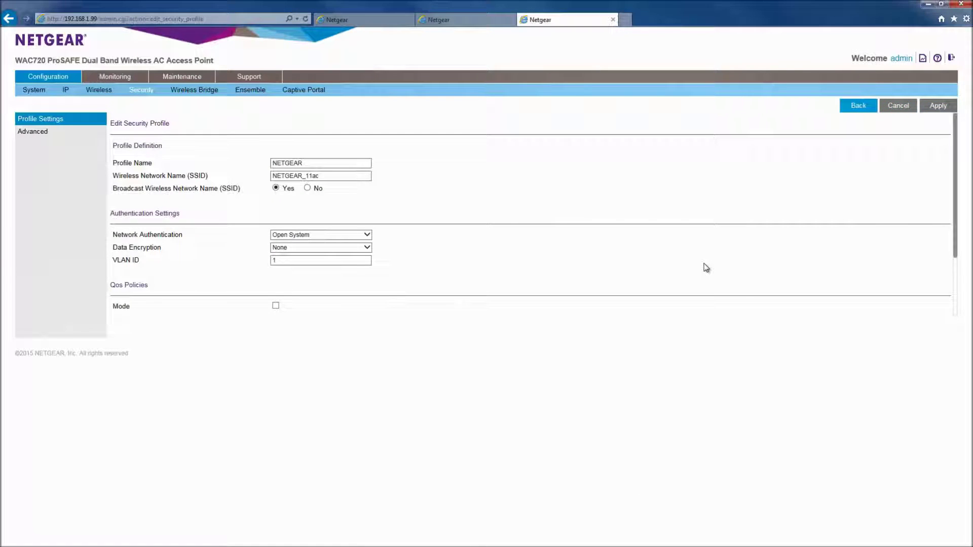
# Change the SSID to 'guest' and switch authentication to WPA2-PSK with AES and a new passphrase
pyautogui.moveTo(361, 176); pyautogui.dragTo(245, 184)
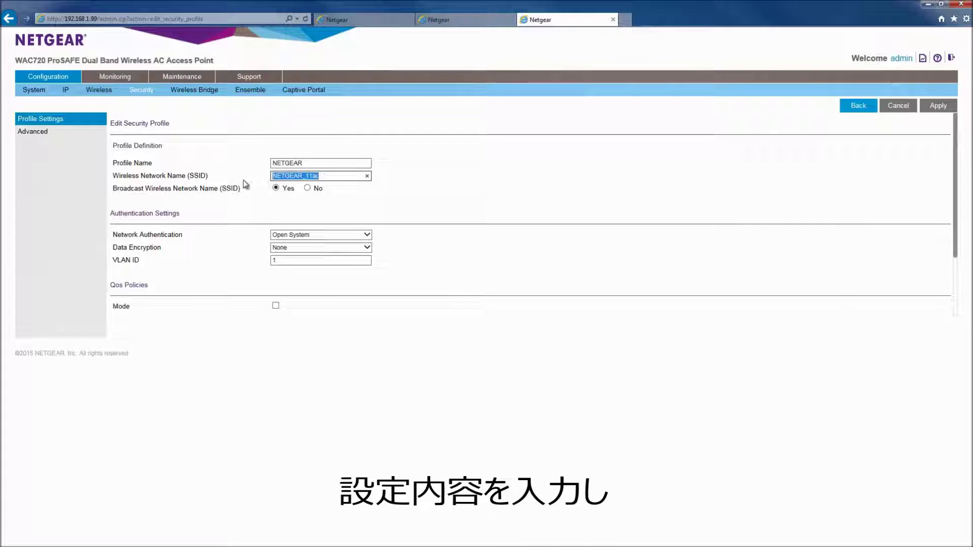
pyautogui.write('guest')
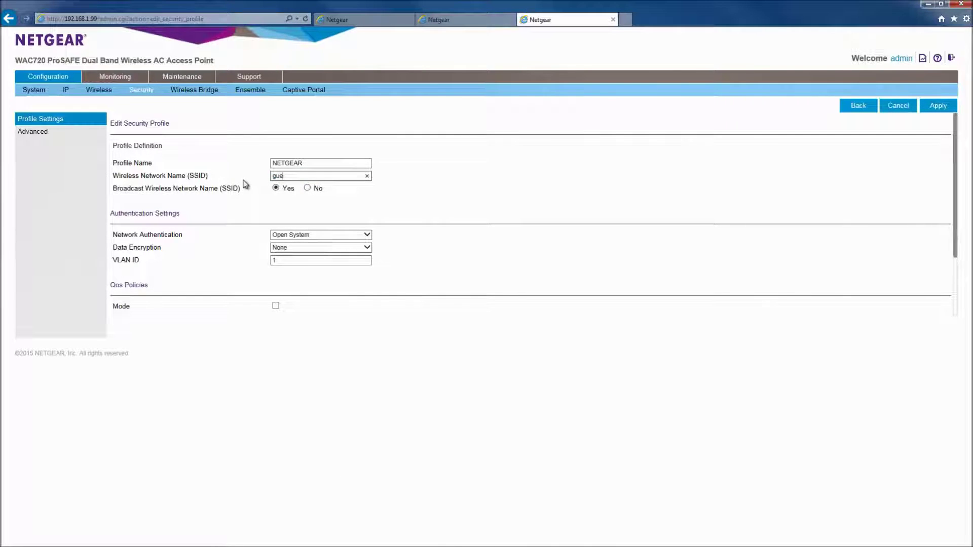
pyautogui.click(336, 234)
pyautogui.click(331, 255)
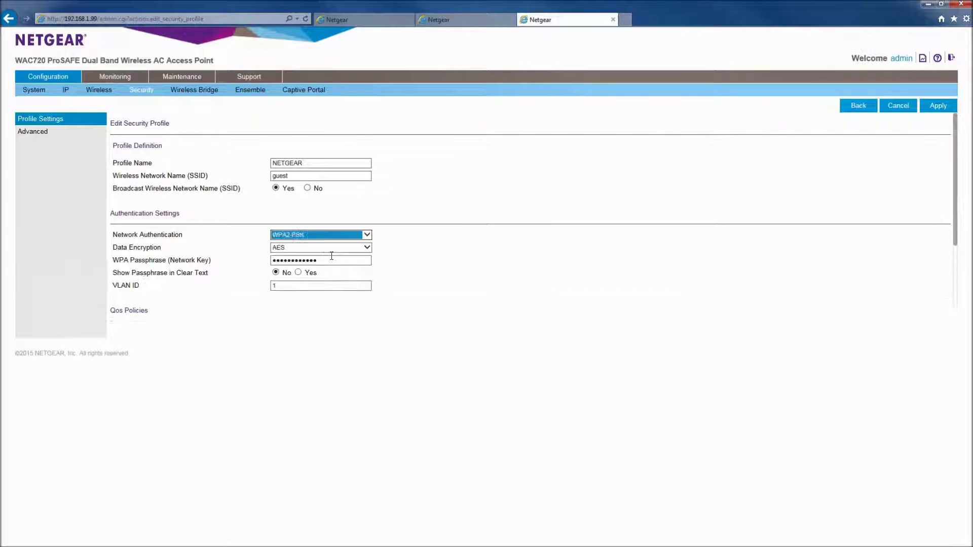
pyautogui.moveTo(330, 261); pyautogui.dragTo(256, 260)
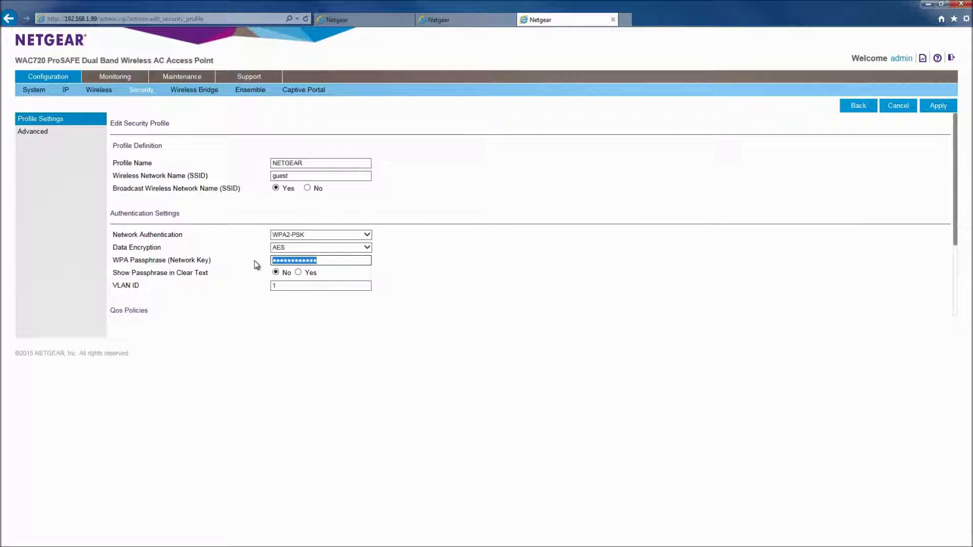
pyautogui.moveTo(957, 192)
pyautogui.mouseDown()
pyautogui.moveTo(962, 280)
pyautogui.moveTo(959, 149)
pyautogui.mouseUp()
# Apply the guest WPA2-PSK profile and accept the warning that clients will be disconnected
pyautogui.click(938, 107)
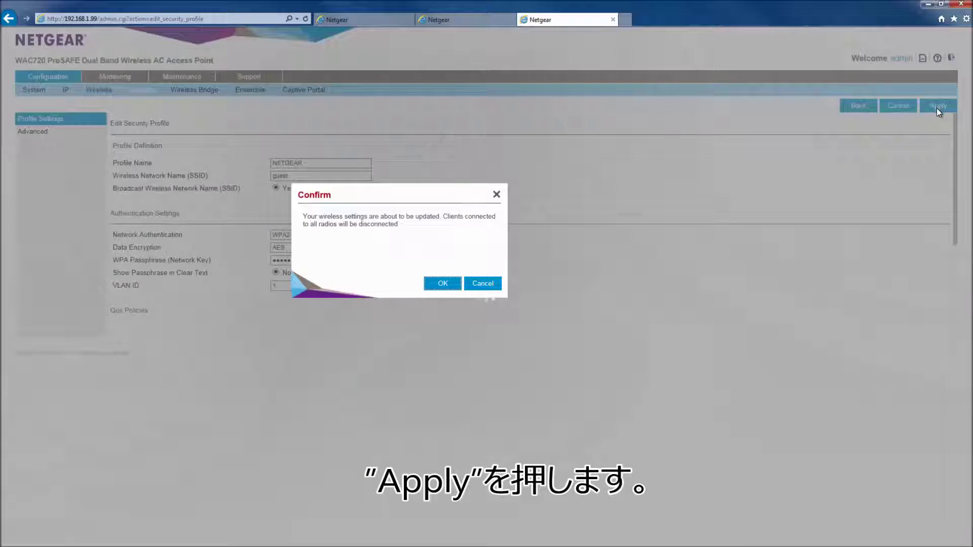
pyautogui.click(445, 283)
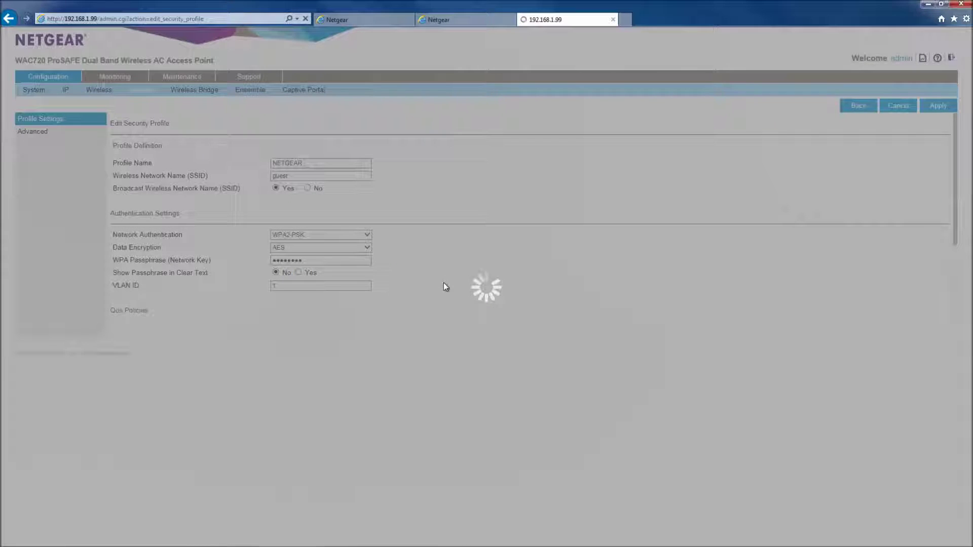